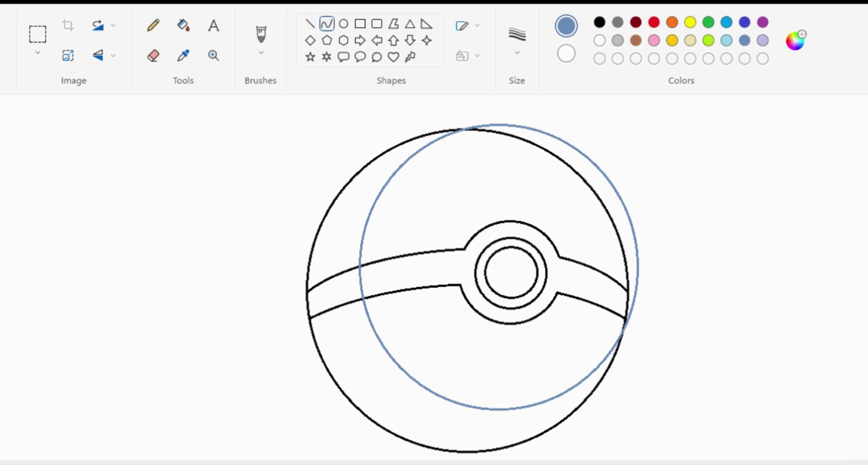
mouse_move(331, 283)
left_mouse_down()
mouse_move(338, 307)
mouse_move(319, 296)
mouse_move(342, 302)
mouse_move(340, 312)
left_mouse_up()
left_click(338, 318)
key("ctrl+z")
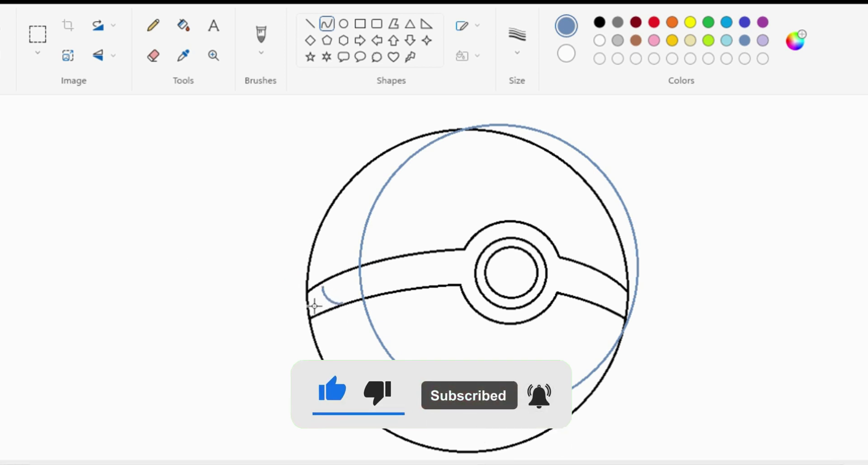
key("ctrl+z")
Draw a small blue-gray curve across the band's left end, from its upper edge to its lower edge
left_click_drag(320, 284, 324, 308)
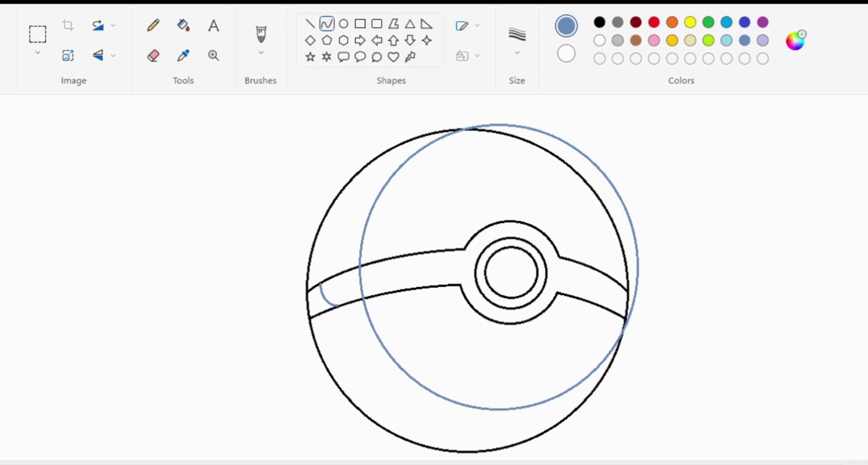
Undo the blue-gray guide curve and circle, and copy the ball's clean black outline
key("ctrl+z")
key("ctrl+z")
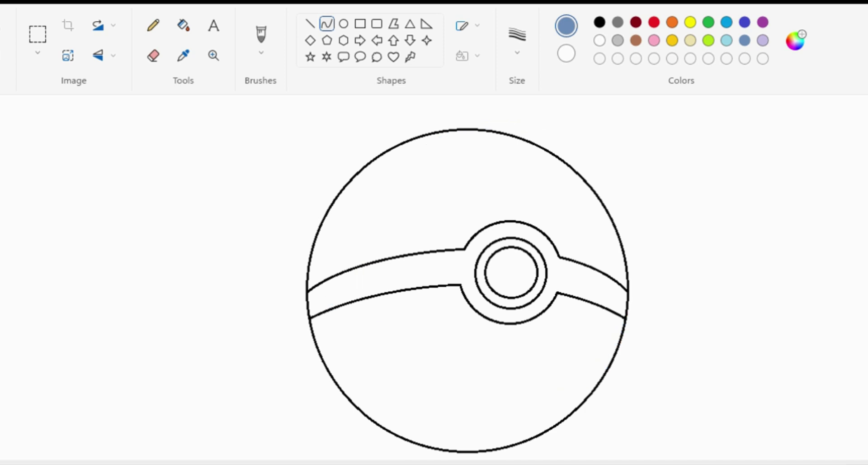
left_click(39, 28)
left_click_drag(287, 110, 715, 457)
left_click(750, 444)
Restore the blue-gray guide lines and paste the copied black outline over the ball, aligned with the original
key("ctrl+y")
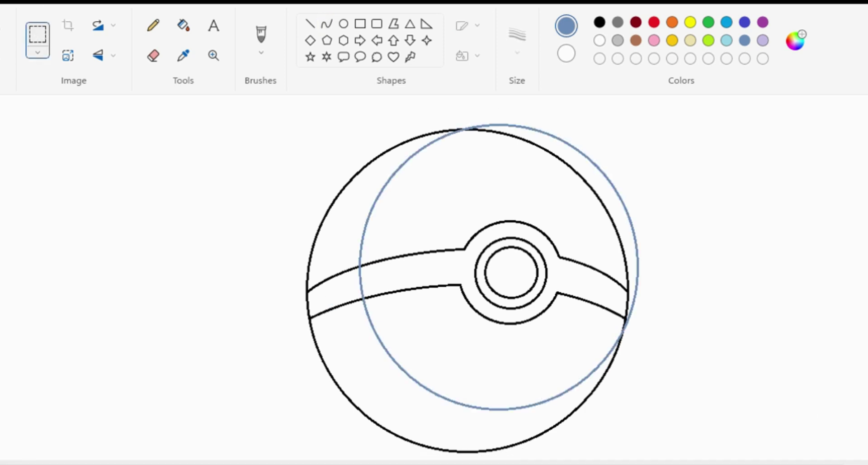
key("ctrl+v")
mouse_move(154, 270)
left_mouse_down()
mouse_move(368, 281)
mouse_move(476, 261)
mouse_move(233, 309)
mouse_move(256, 328)
mouse_move(328, 334)
mouse_move(326, 345)
left_mouse_up()
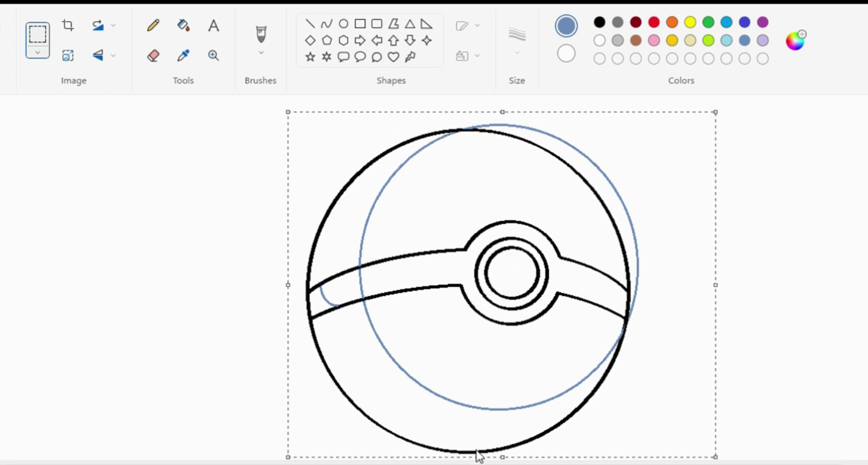
left_click(857, 312)
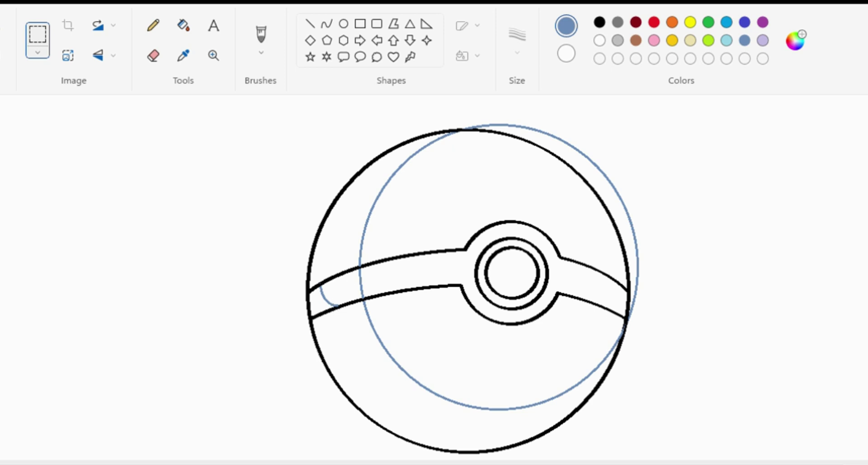
Remove the part of the guide circle outside the ball by filling the background blue-gray and again with white
left_click(762, 22)
left_click(183, 25)
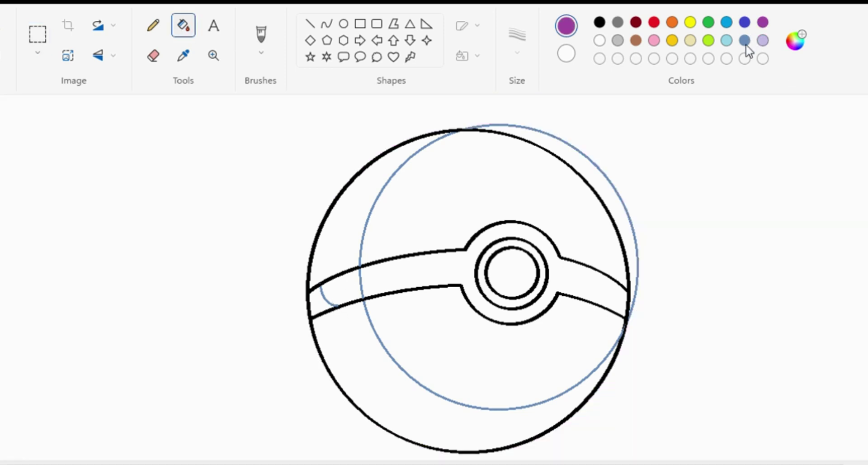
left_click(744, 41)
left_click(655, 181)
right_click(757, 294)
left_click(565, 398)
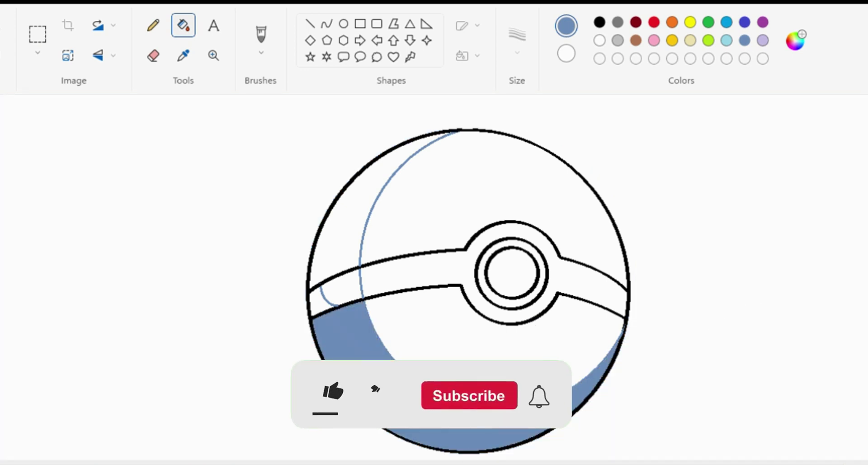
key("ctrl+z")
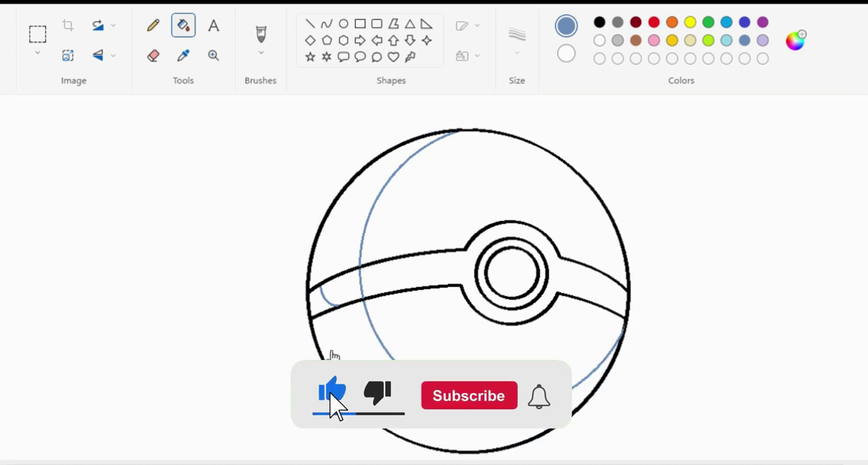
left_click(744, 23)
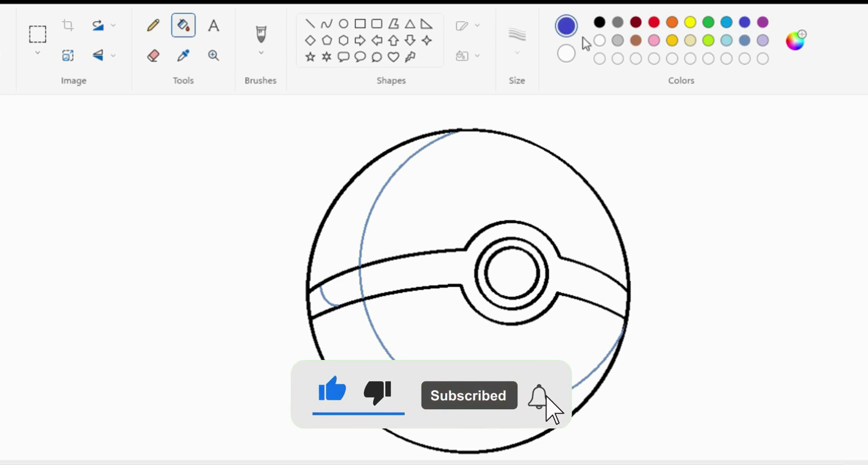
left_click(345, 212)
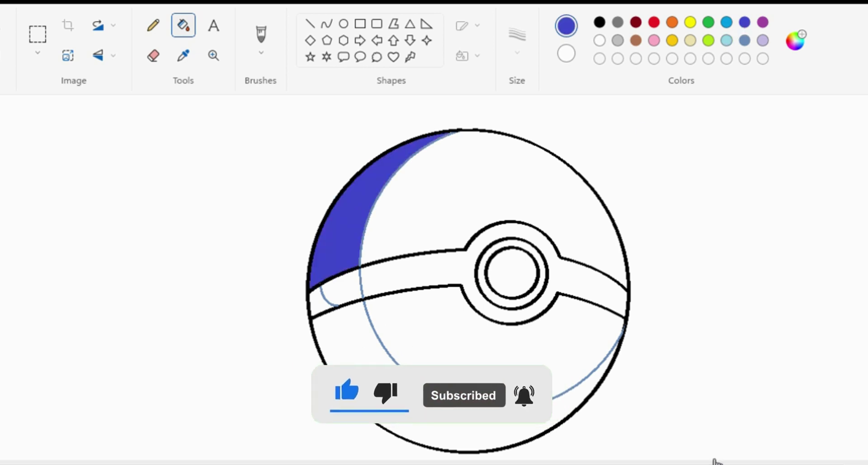
left_click(436, 277)
key("ctrl+z")
Remove the guide line from the band and the ball's upper half by filling those areas blue-gray and again with white
left_click(744, 41)
left_click(392, 278)
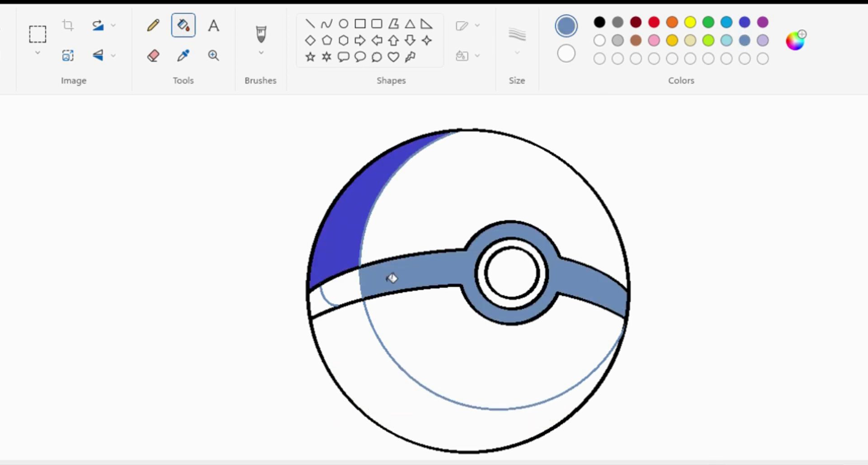
key("ctrl+z")
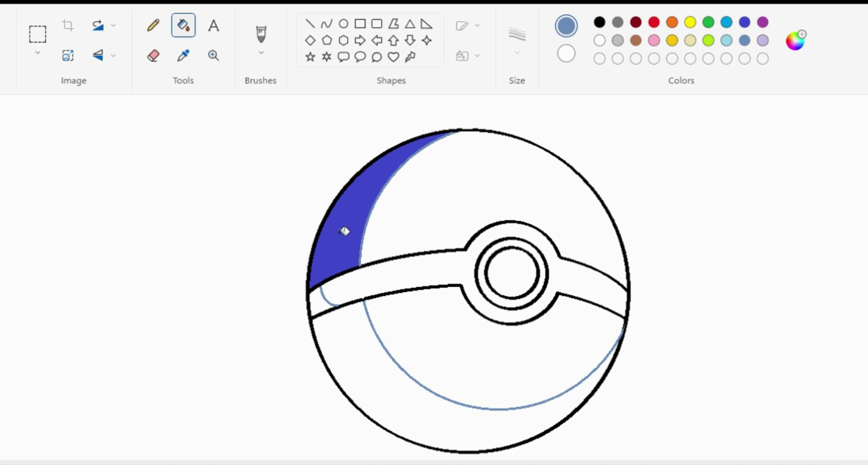
key("ctrl+z")
left_click(743, 22)
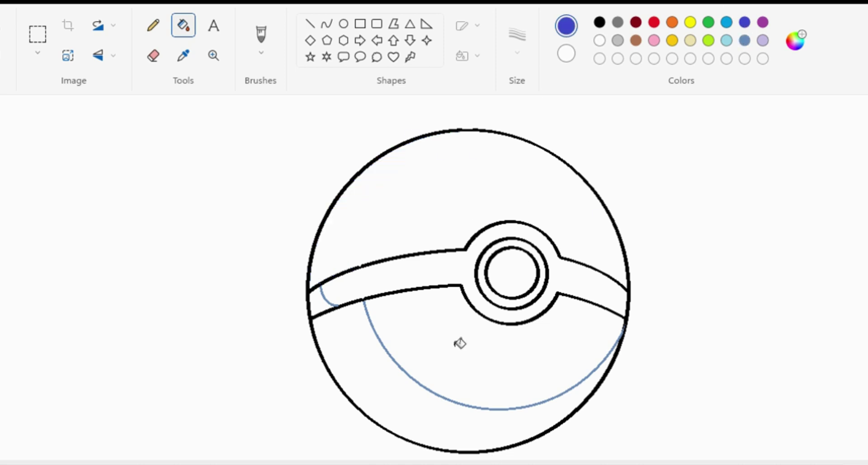
left_click(762, 40)
left_click(726, 40)
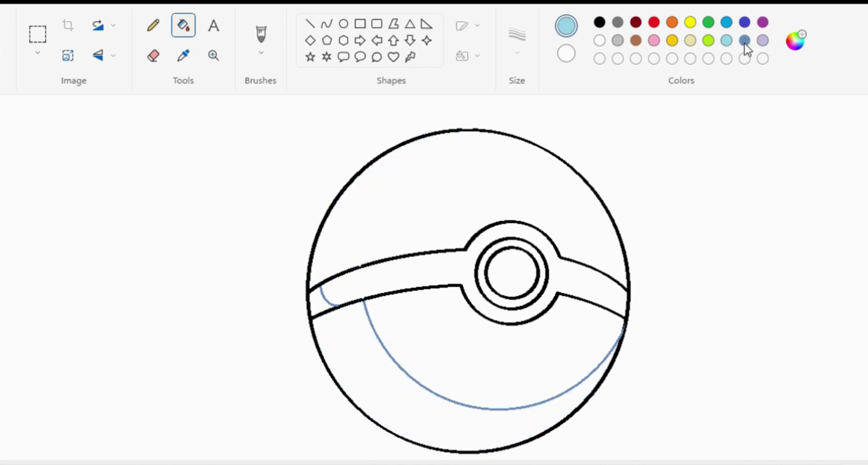
left_click(744, 40)
key("ctrl+z")
left_click(333, 302)
key("ctrl+z")
key("ctrl+z")
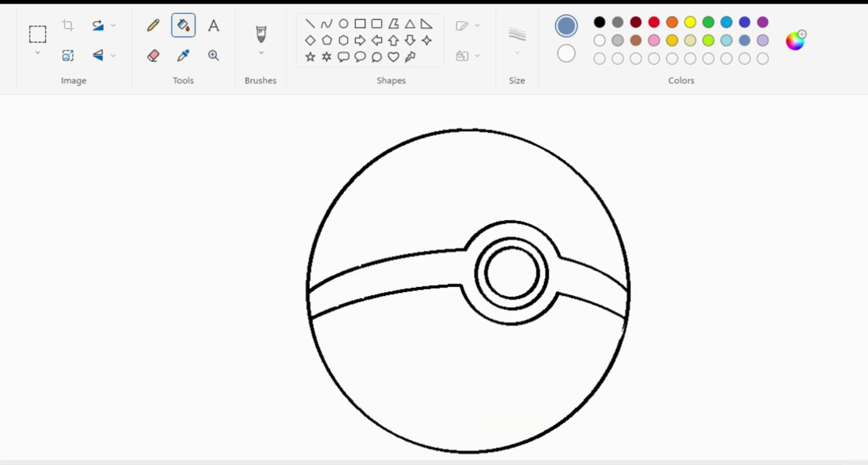
key("ctrl+y")
key("ctrl+y")
key("ctrl+y")
key("ctrl+z")
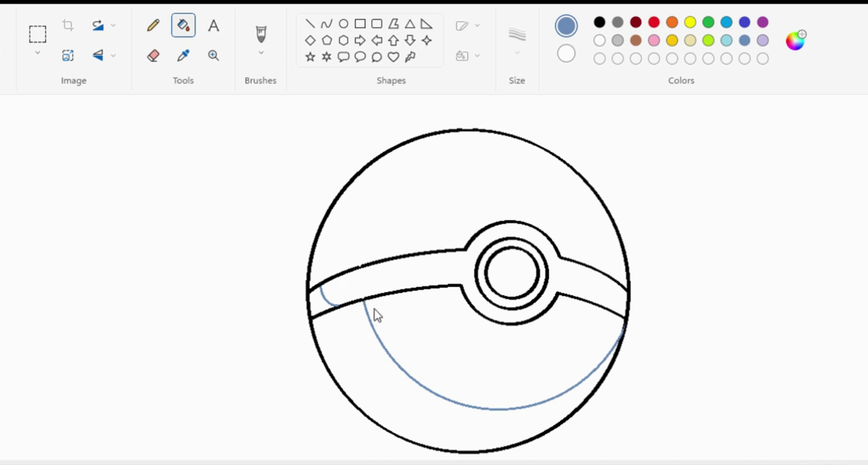
Set the drawing colour to dark red and choose the Curve shape
left_click(635, 22)
left_click(326, 24)
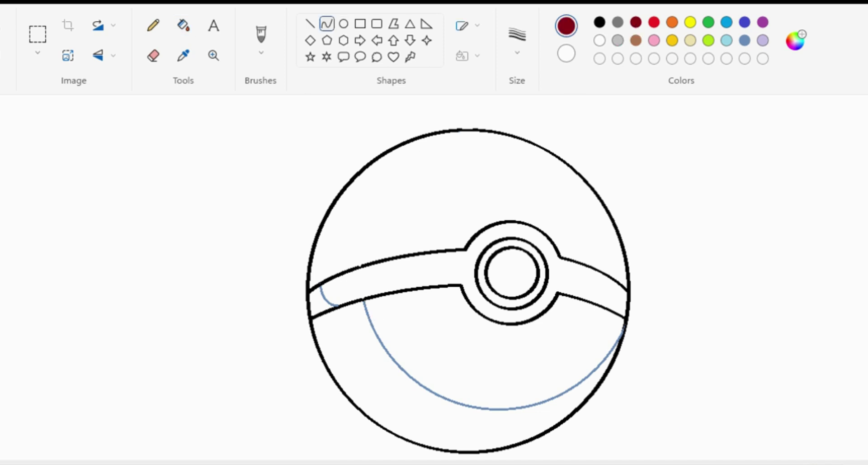
mouse_move(382, 171)
left_mouse_down()
mouse_move(442, 211)
mouse_move(405, 151)
left_mouse_up()
left_click_drag(440, 192, 461, 179)
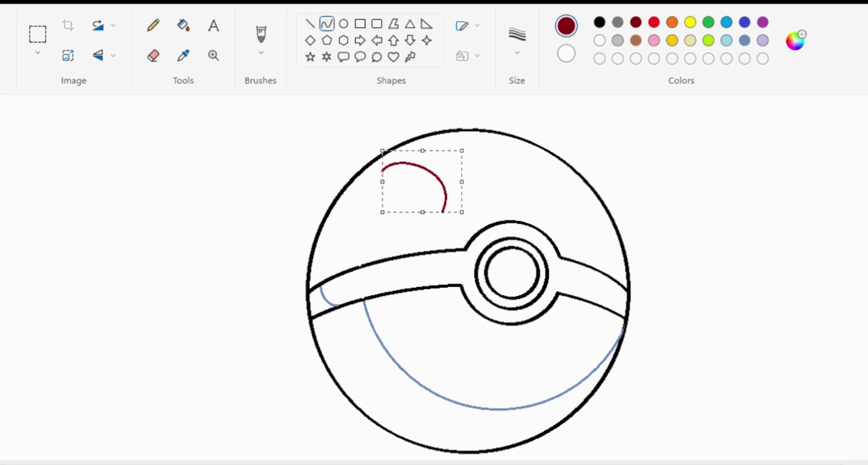
left_click(453, 290)
mouse_move(443, 212)
left_mouse_down()
mouse_move(318, 240)
mouse_move(354, 238)
left_mouse_up()
left_click_drag(406, 228, 391, 260)
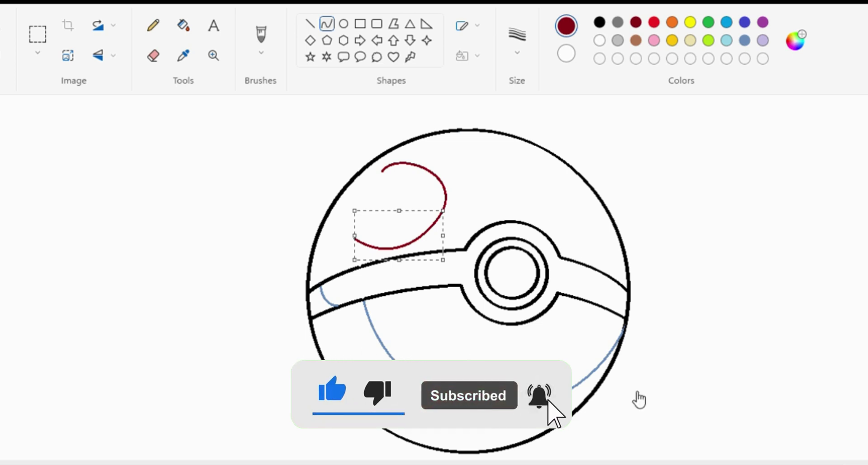
key("ctrl+z")
key("ctrl+z")
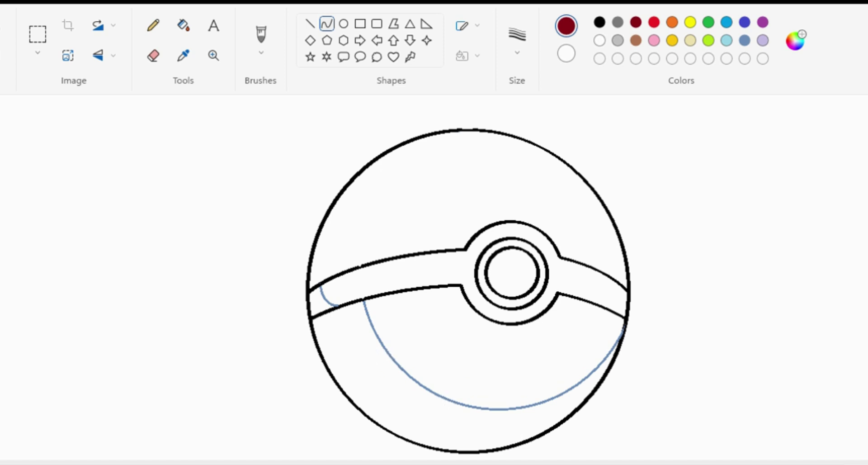
left_click_drag(371, 163, 410, 202)
left_click(398, 174)
left_click(419, 187)
left_click(460, 199)
key("ctrl+z")
Draw the upper-right and lower sides of a tilted oval in the ball's upper left with two joined dark red curves
mouse_move(373, 162)
left_mouse_down()
mouse_move(417, 199)
mouse_move(457, 167)
left_mouse_up()
left_click(409, 133)
left_click(511, 185)
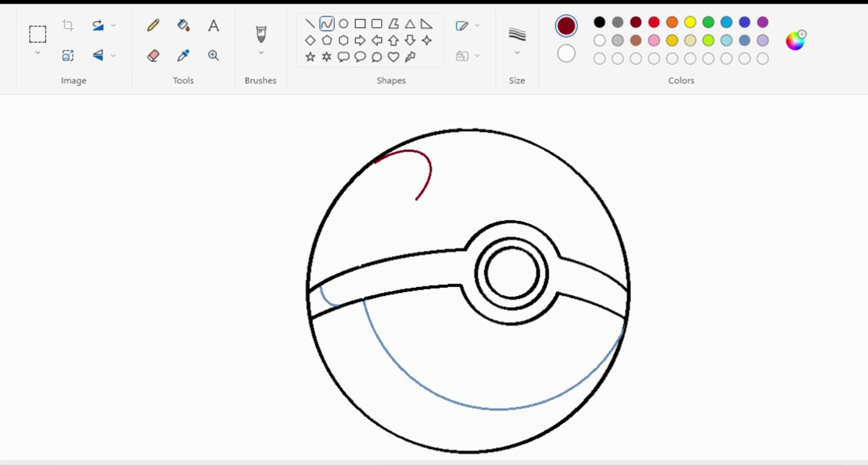
left_click_drag(417, 199, 353, 200)
mouse_move(369, 235)
left_mouse_down()
mouse_move(422, 237)
mouse_move(424, 217)
mouse_move(349, 213)
mouse_move(403, 234)
mouse_move(349, 254)
left_mouse_up()
key("ctrl+z")
left_click(373, 265)
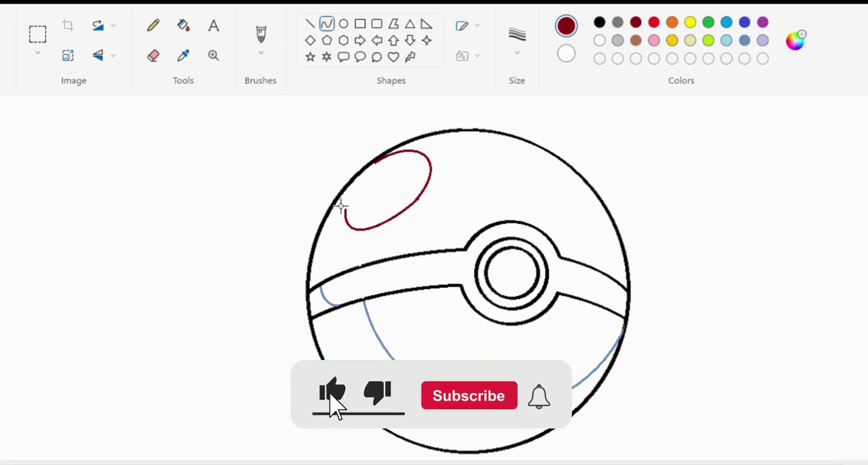
Close the oval with a curve along its upper-left side and fill it with dark red
mouse_move(346, 210)
left_mouse_down()
mouse_move(377, 159)
mouse_move(349, 201)
mouse_move(384, 170)
mouse_move(355, 197)
left_mouse_up()
key("ctrl+z")
left_click(373, 190)
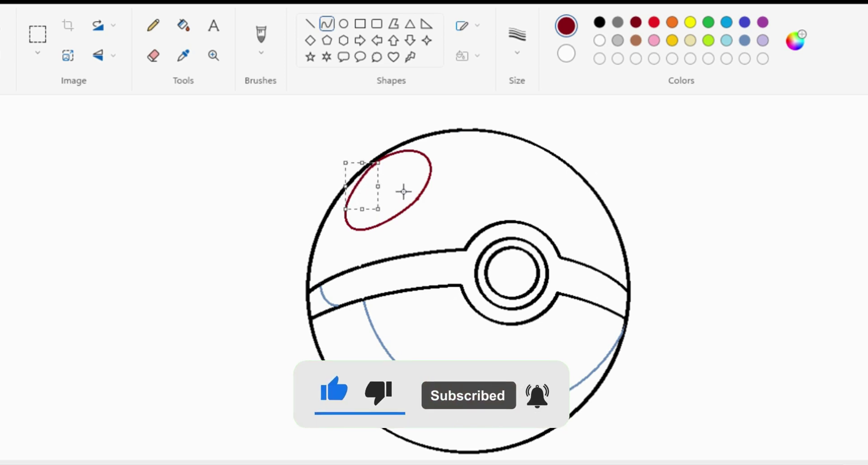
left_click(424, 194)
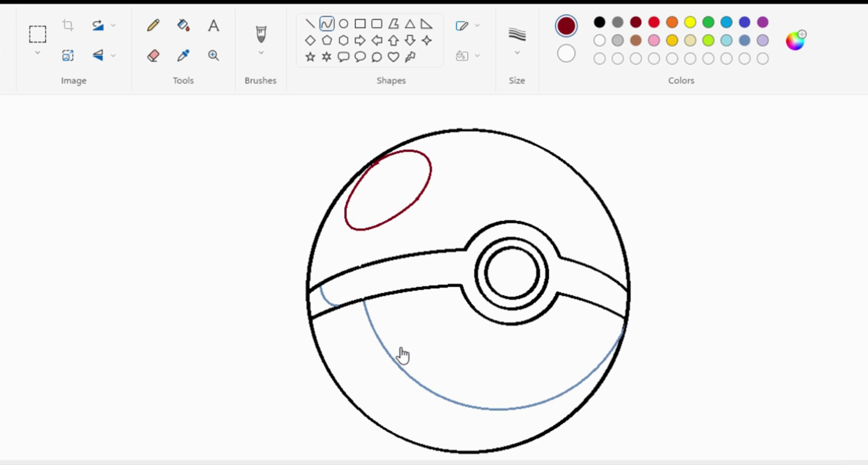
left_click(183, 26)
left_click(389, 190)
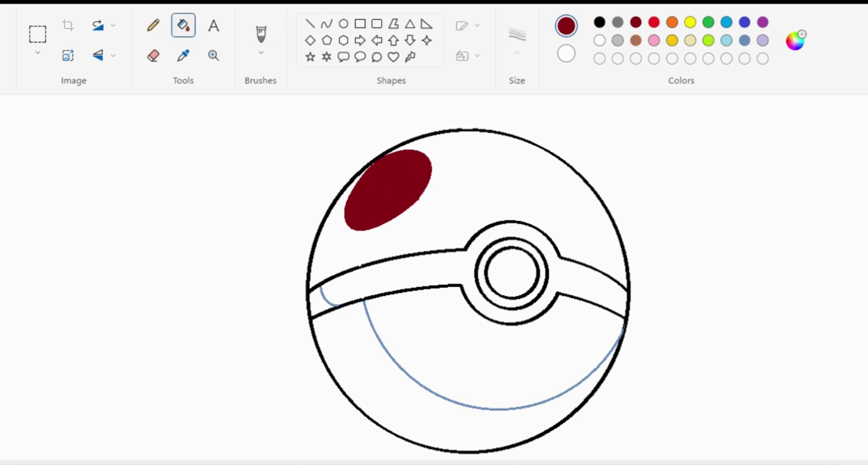
Fill the lower crescent, the band's left-end segment and their guide lines with indigo
left_click(744, 23)
left_click(412, 433)
left_click(315, 302)
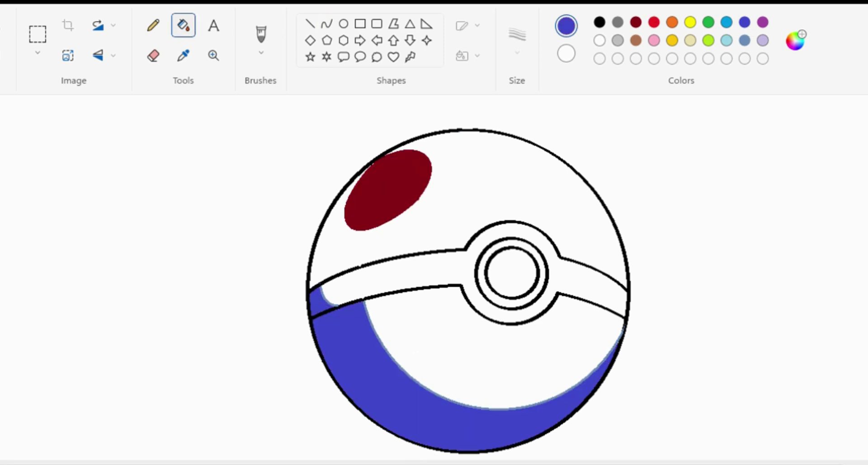
left_click(596, 357)
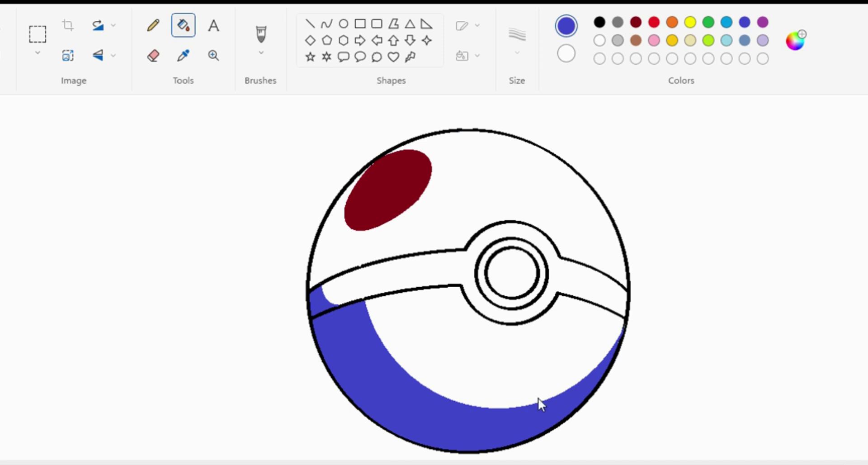
Fill the central band with a custom dark gray and its left-end shadow segment with a custom darker gray
left_click(617, 41)
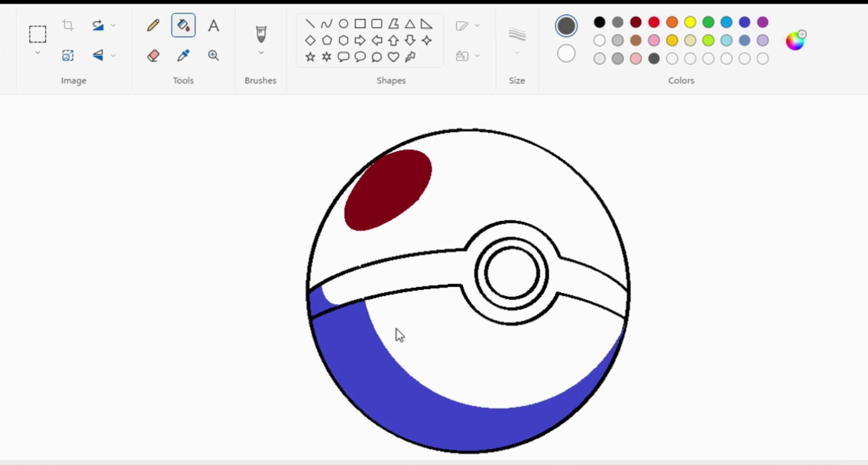
left_click(396, 285)
left_click(599, 22)
left_click(326, 24)
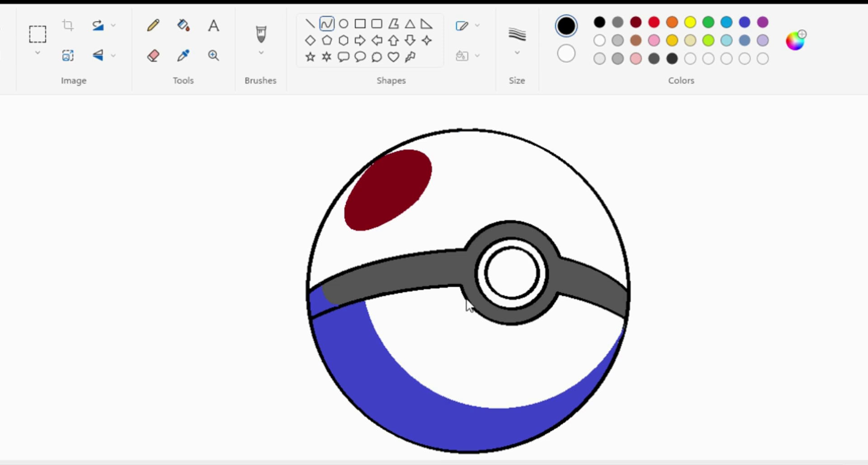
left_click(671, 58)
left_click(183, 25)
left_click(319, 310)
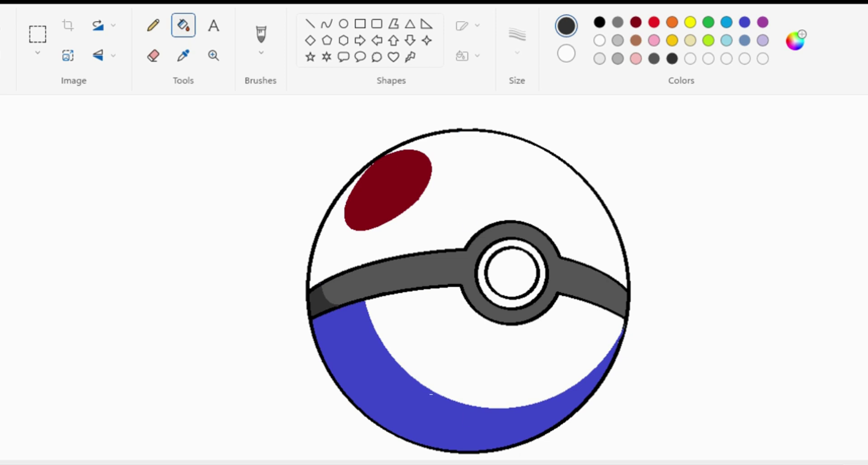
left_click(636, 58)
left_click(479, 375)
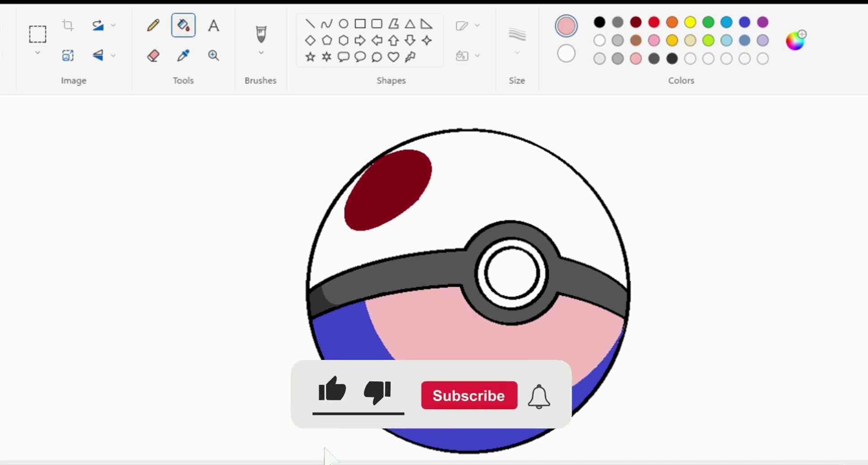
key("ctrl+z")
left_click(616, 59)
left_click(564, 346)
key("ctrl+z")
Fill the main area of the ball's lower half with the custom light gray
left_click(600, 59)
left_click(564, 347)
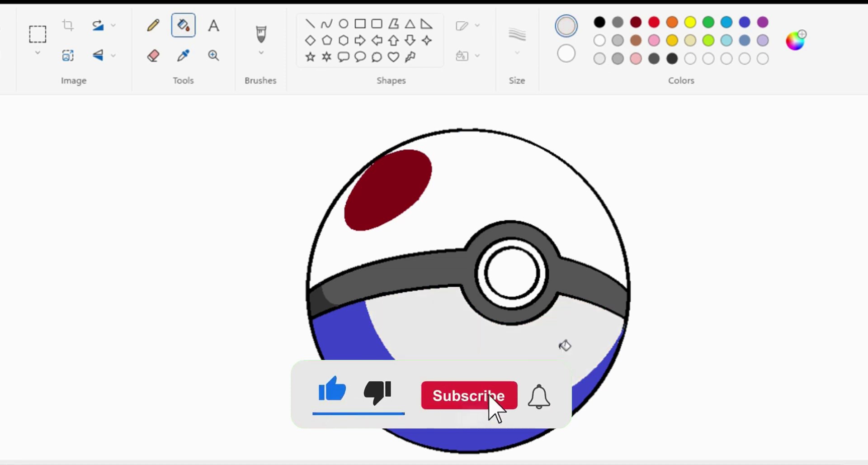